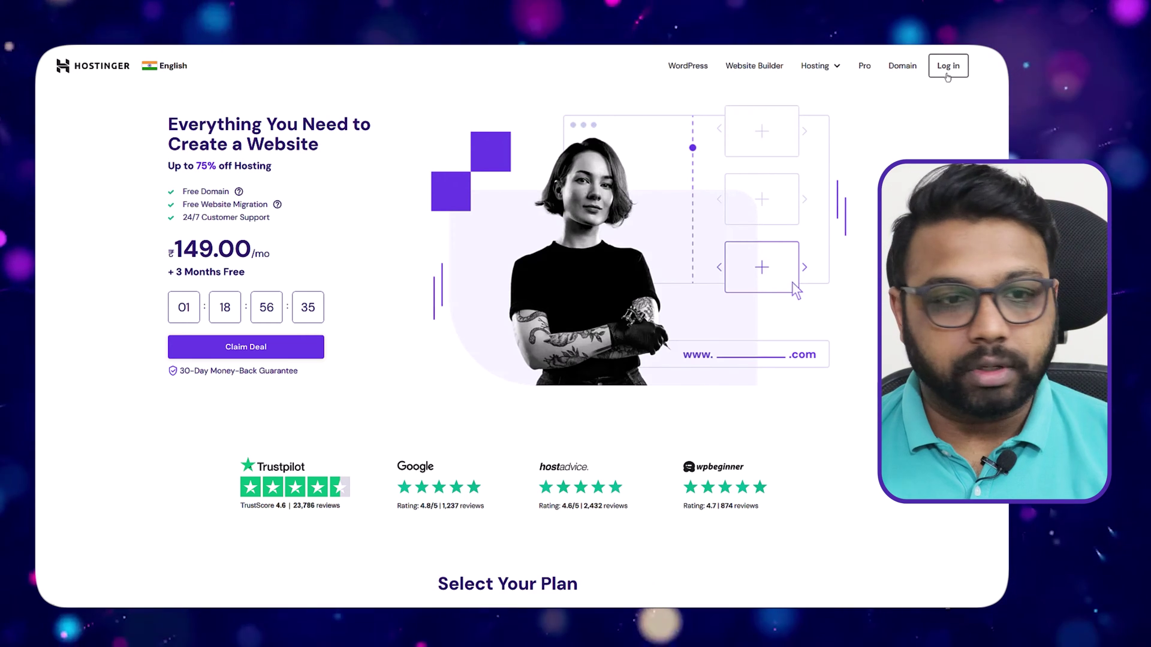
Go to the Hostinger sign-in page to log in to hPanel.
{"action": "left_click", "coordinate": [947, 66]}
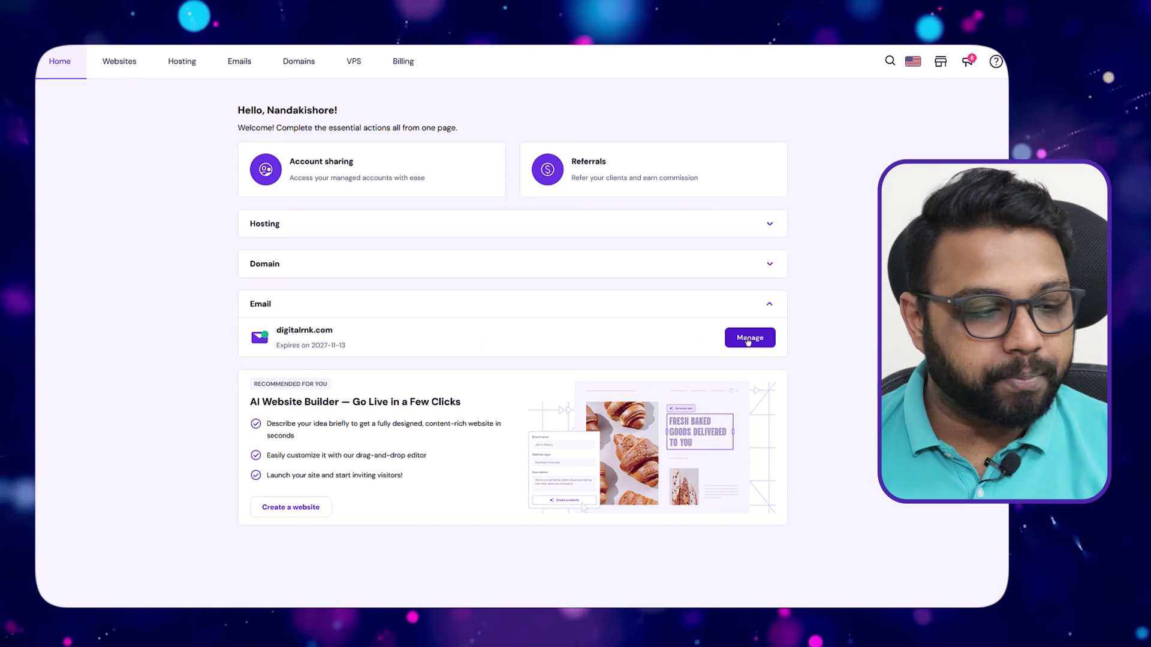
{"action": "left_click", "coordinate": [749, 338]}
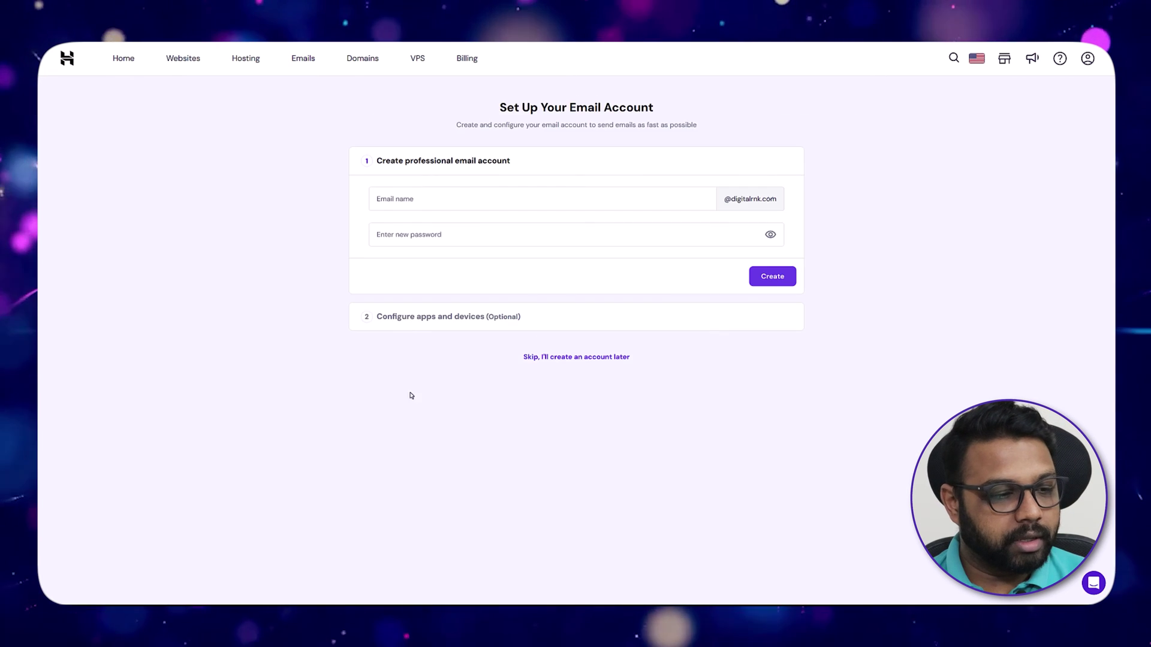
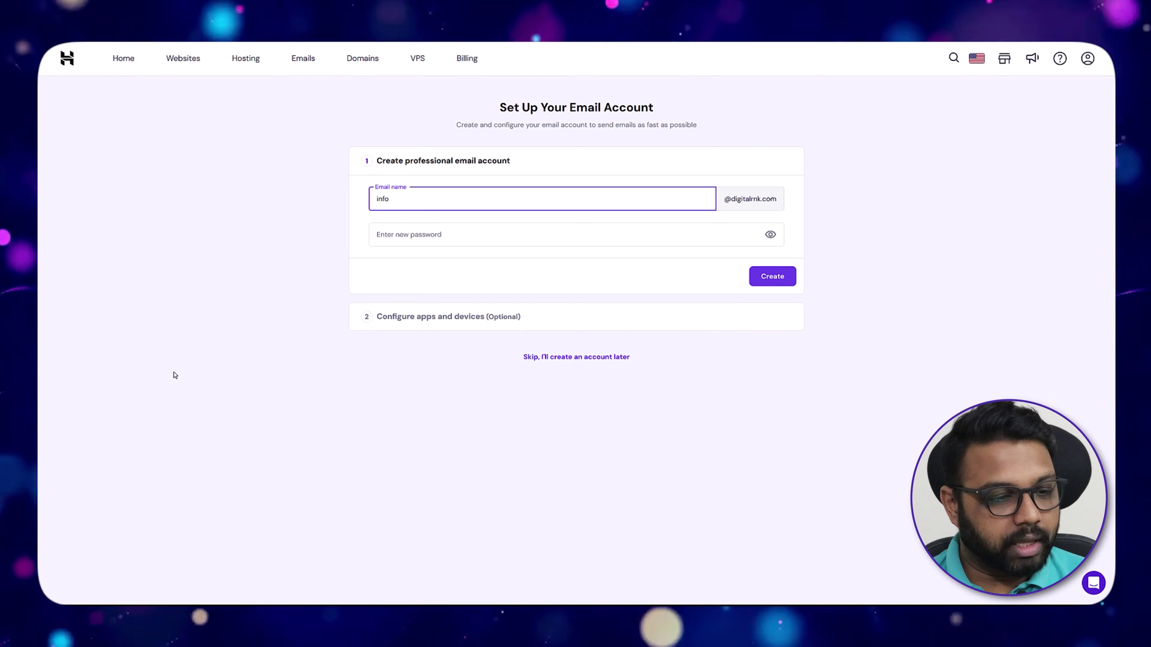
{"action": "key", "text": "Tab"}
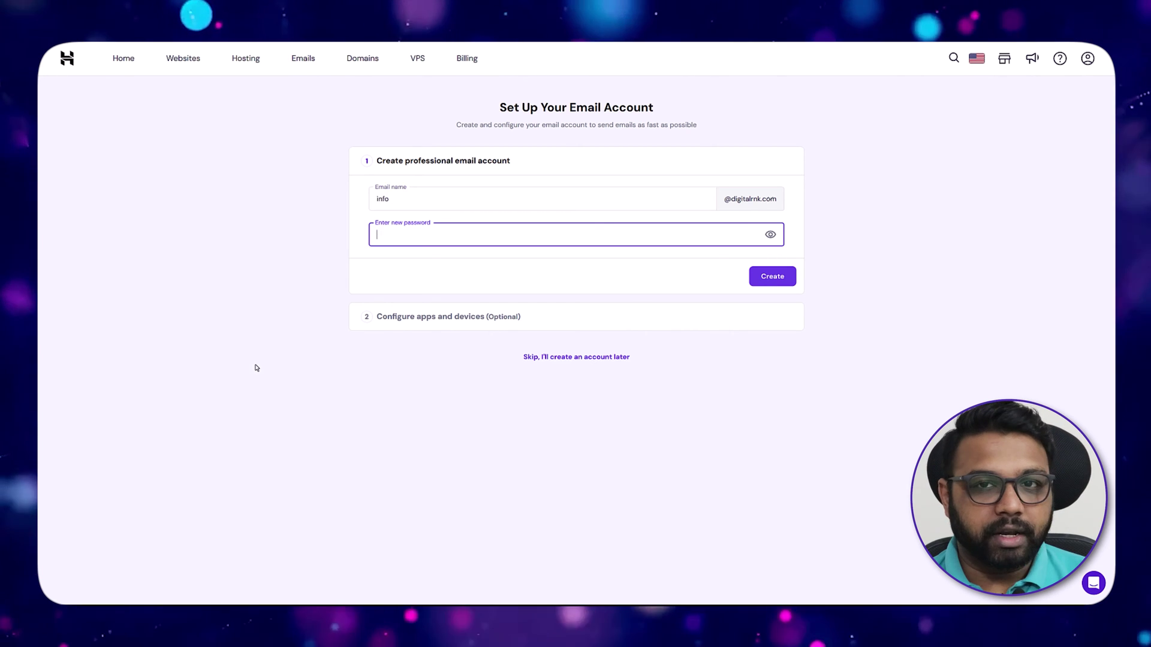
{"action": "type", "text": "Pass@1234"}
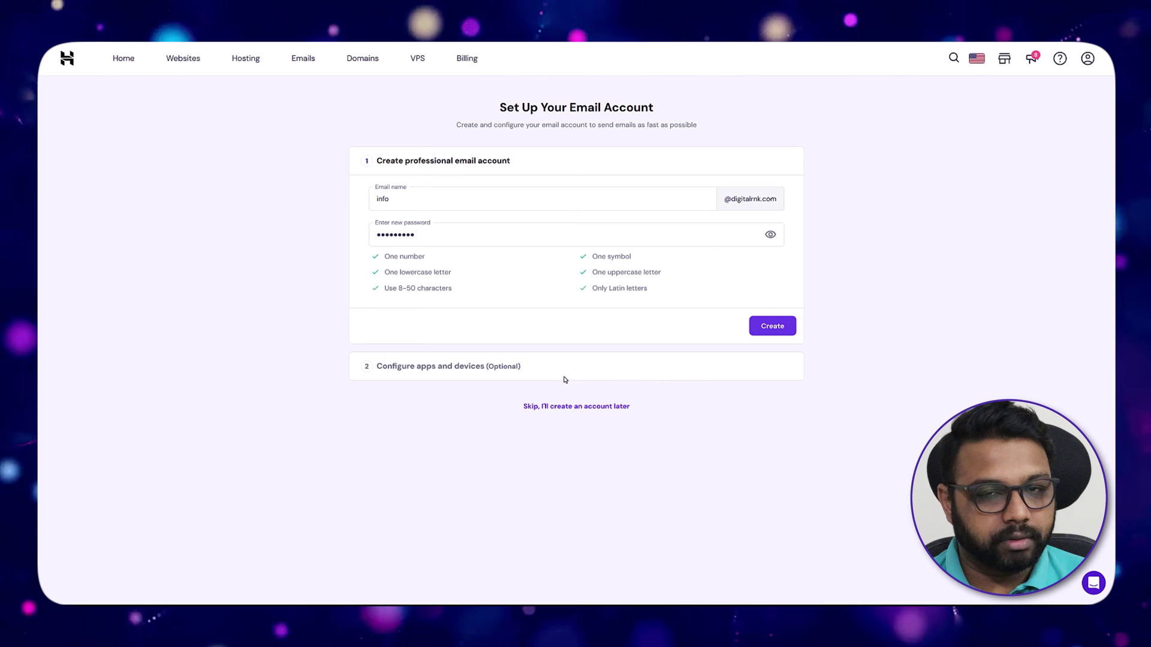
{"action": "left_click", "coordinate": [772, 328]}
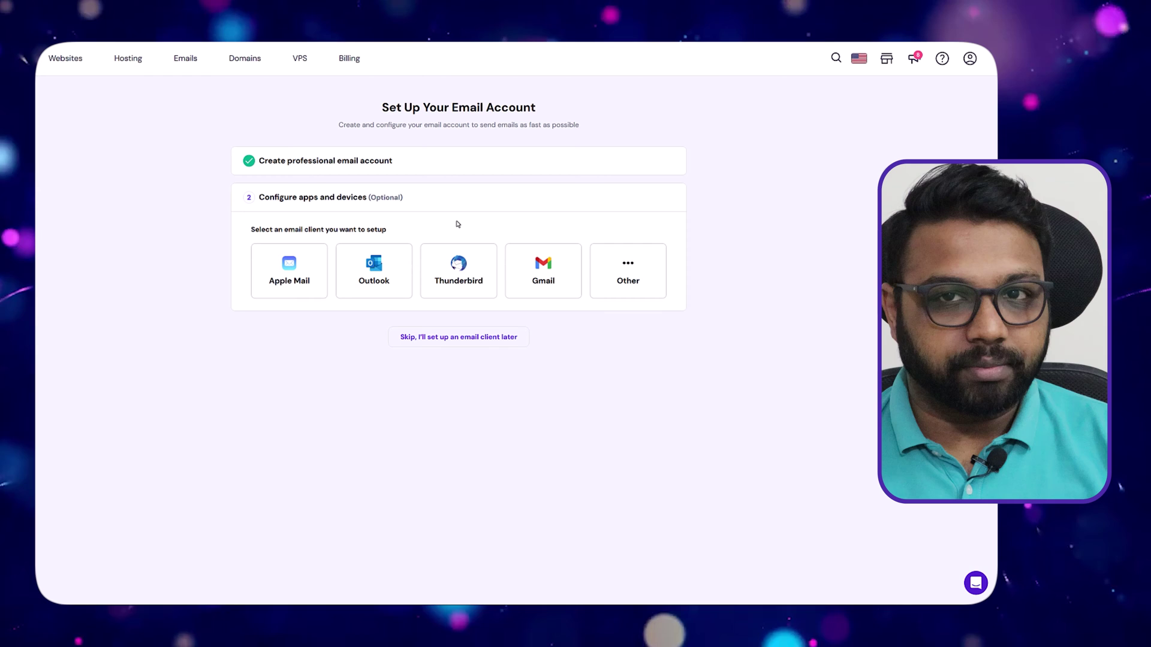
Show Gmail desktop settings: POP pop.hostinger.com:995 and SMTP smtp.hostinger.com:465 with SSL.
{"action": "left_click", "coordinate": [543, 273]}
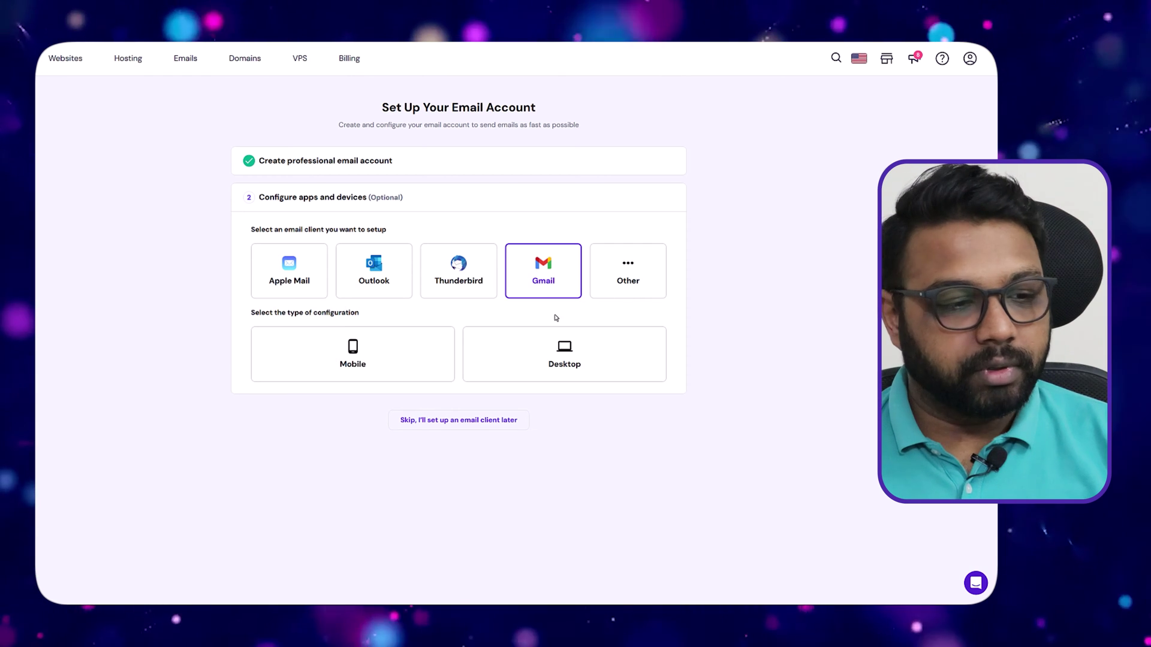
{"action": "left_click", "coordinate": [547, 358]}
{"action": "scroll", "coordinate": [693, 368], "scroll_direction": "down", "scroll_amount": 1}
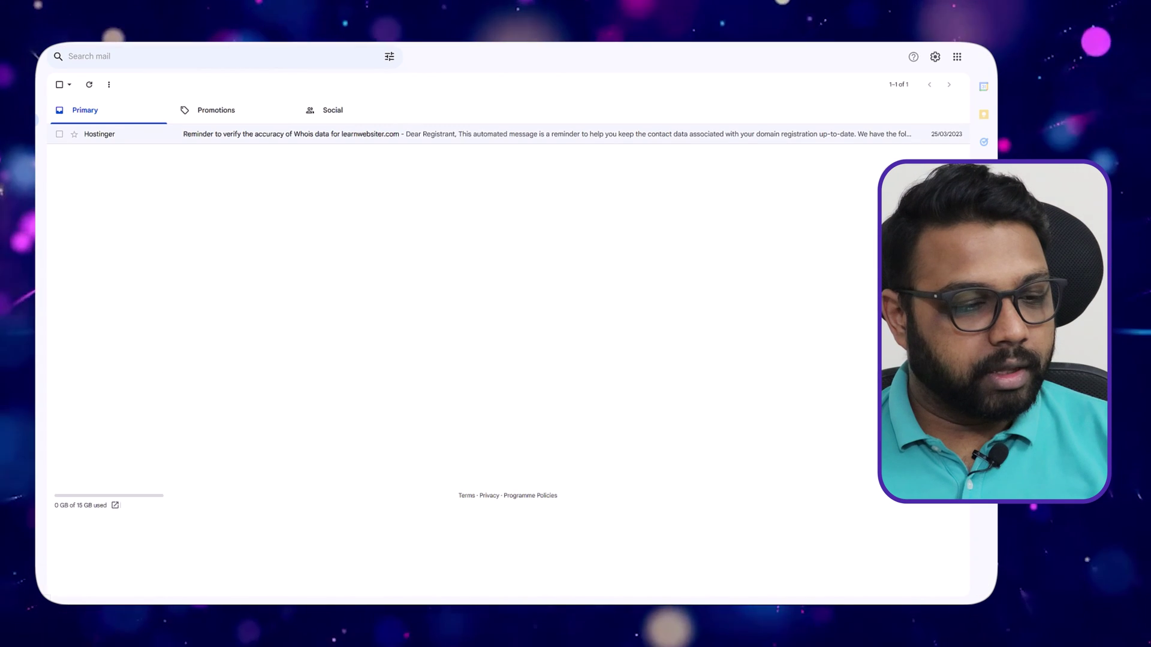
Open the full Gmail settings on the Accounts and Import tab.
{"action": "left_click", "coordinate": [936, 57]}
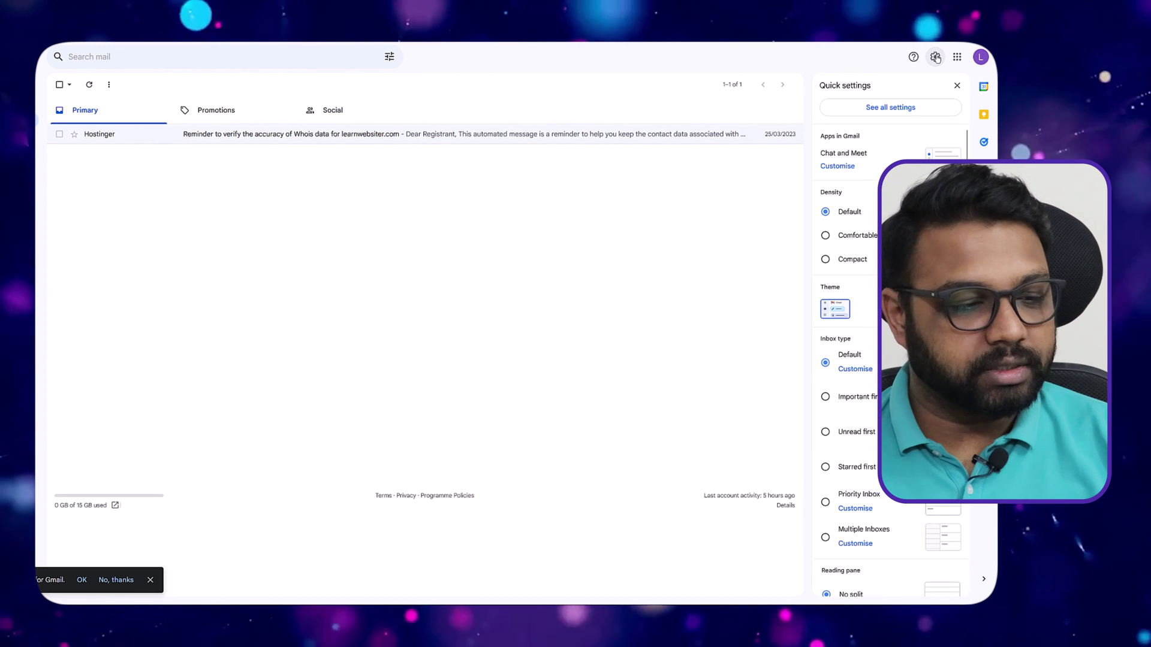
{"action": "left_click", "coordinate": [898, 107]}
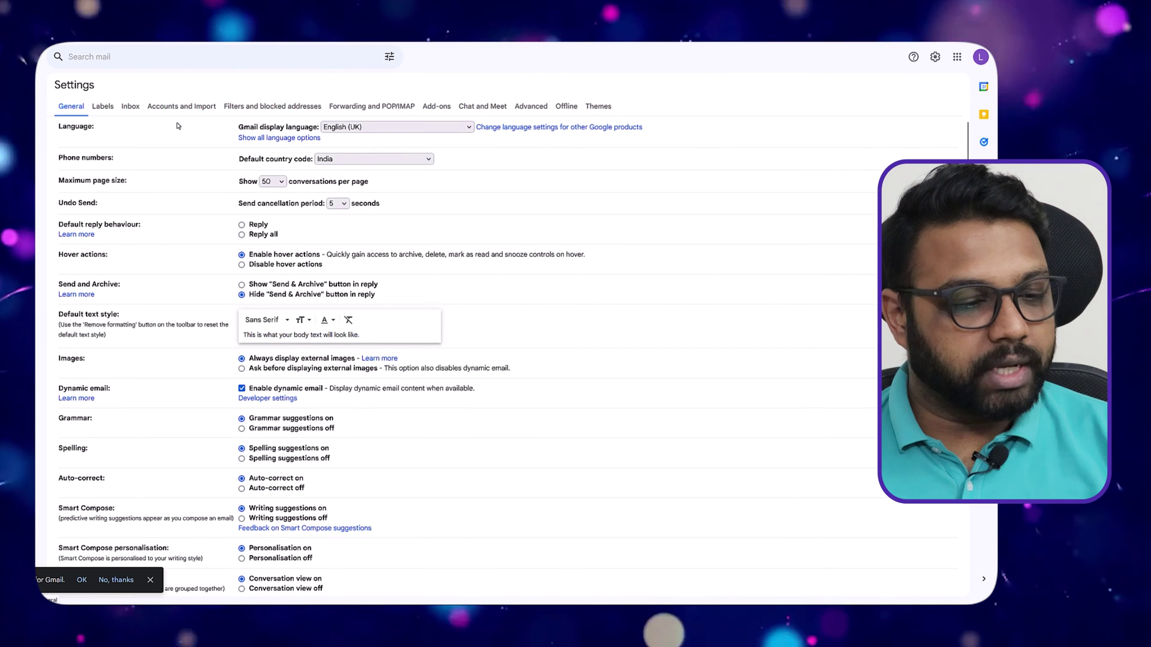
{"action": "left_click", "coordinate": [178, 108]}
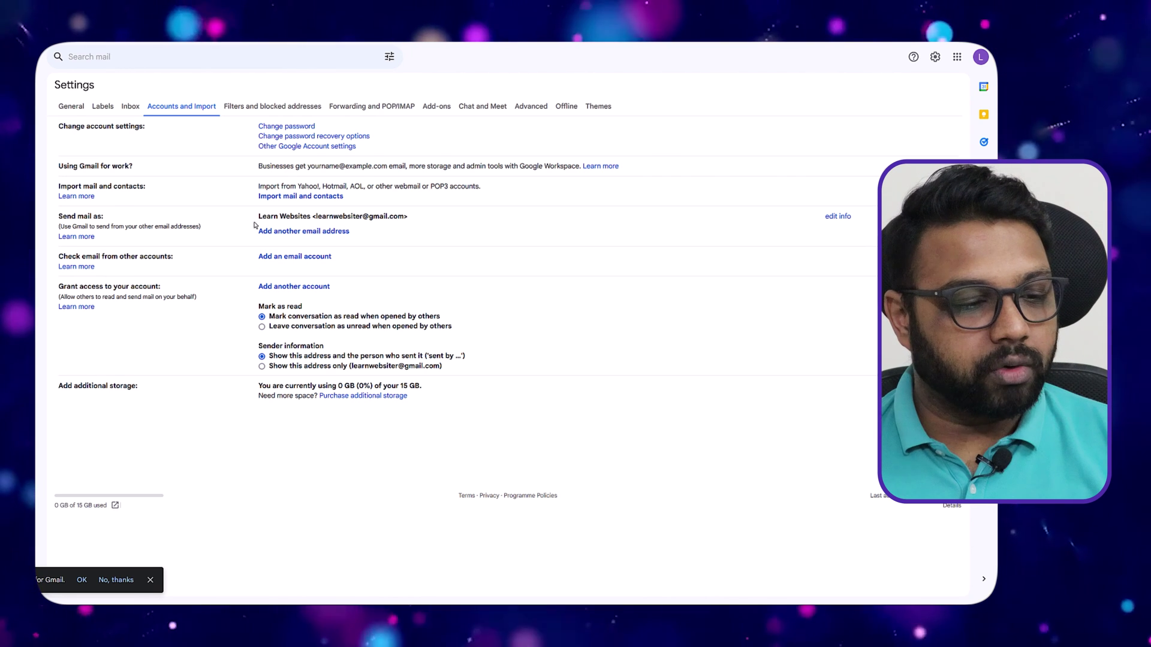
Start adding a send-as address and enter the business address.
{"action": "left_click", "coordinate": [288, 232]}
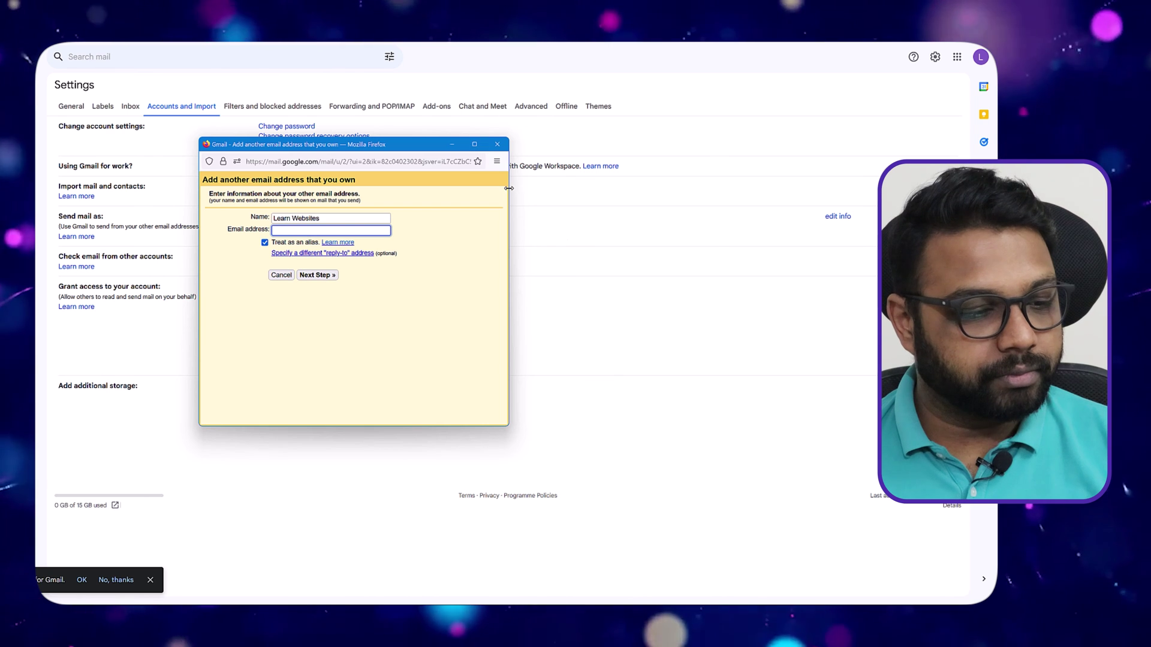
{"action": "left_click_drag", "start_coordinate": [509, 188], "coordinate": [655, 189]}
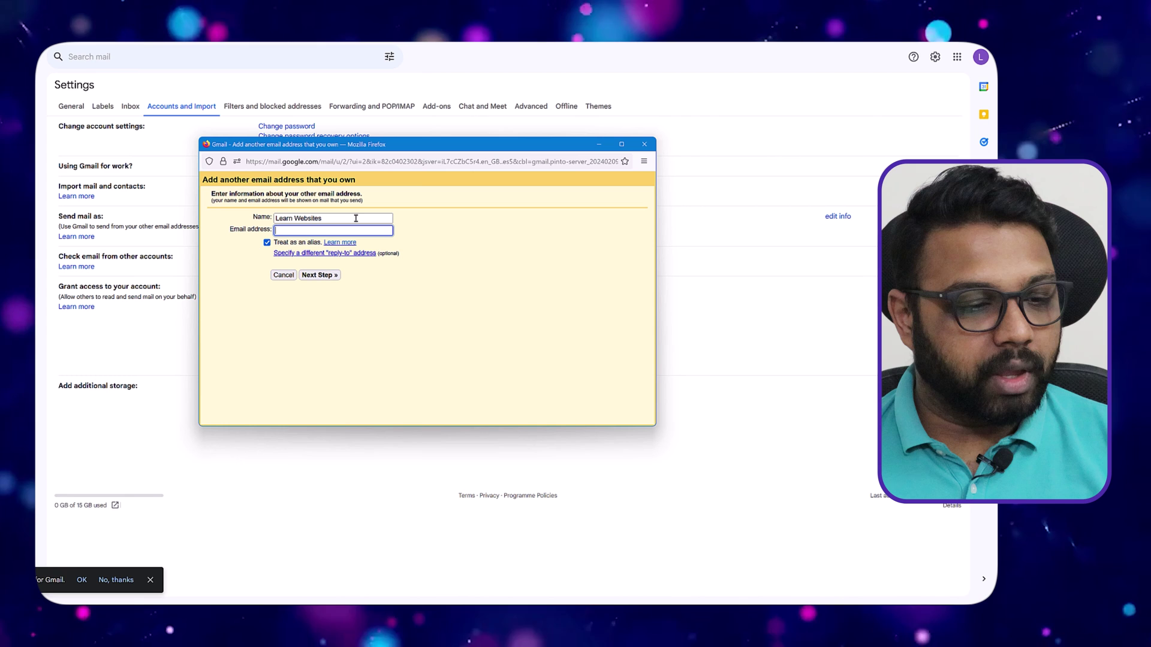
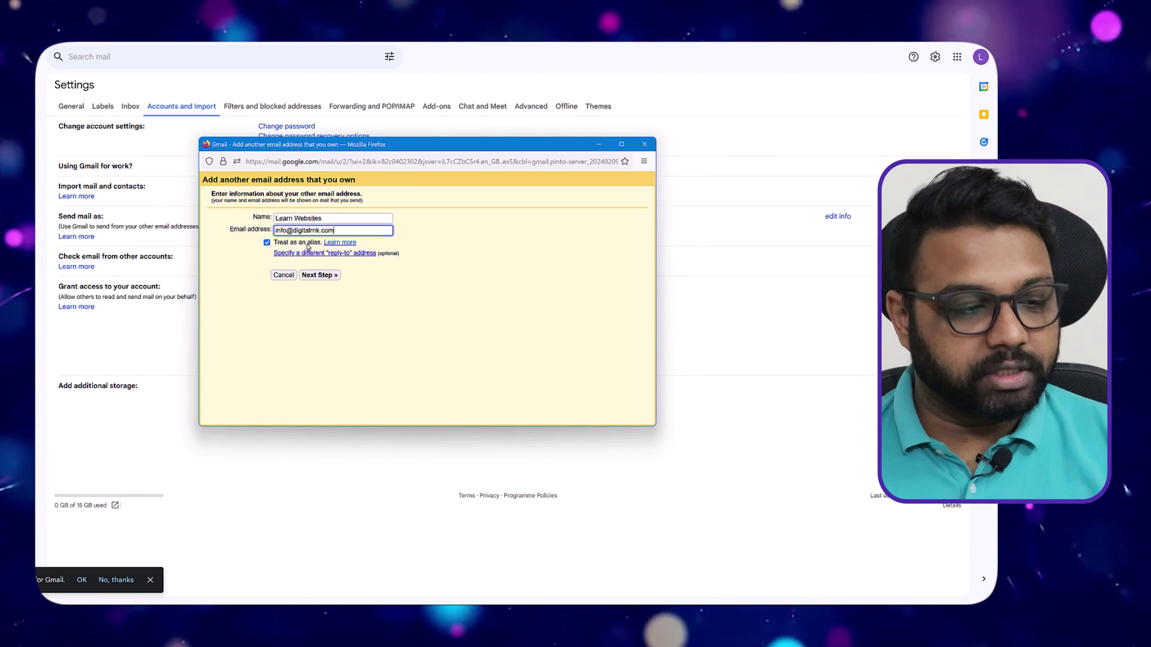
{"action": "left_click", "coordinate": [320, 275]}
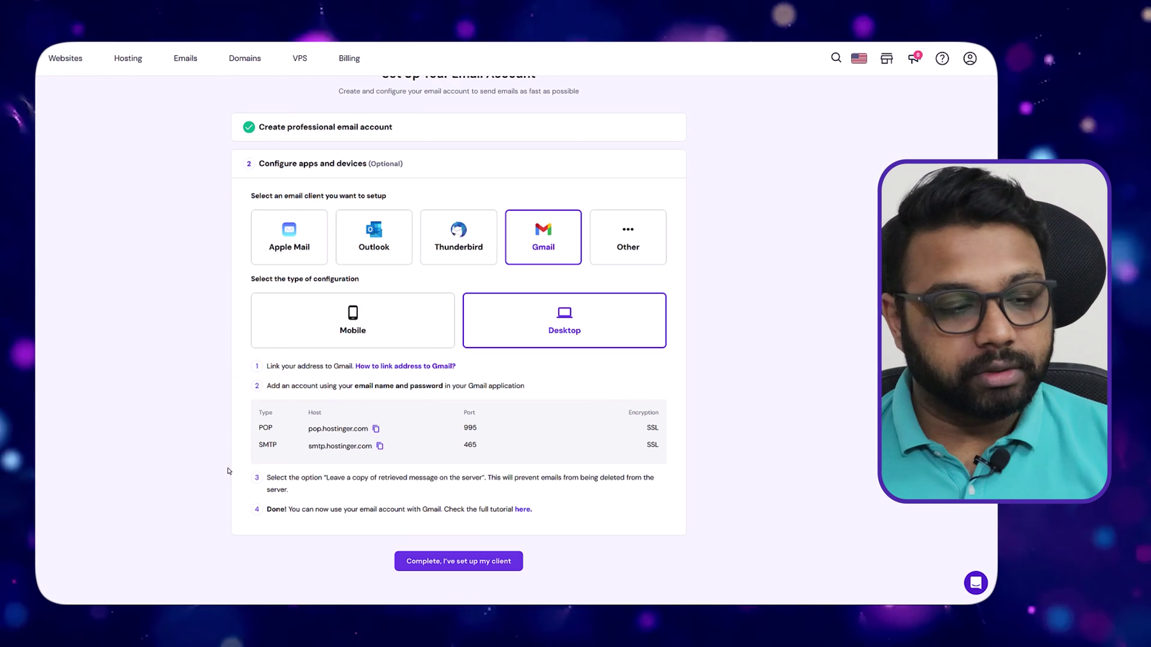
Submit SMTP server smtp.hostinger.com, port 465 with SSL, full-address username and password.
{"action": "left_click", "coordinate": [380, 448]}
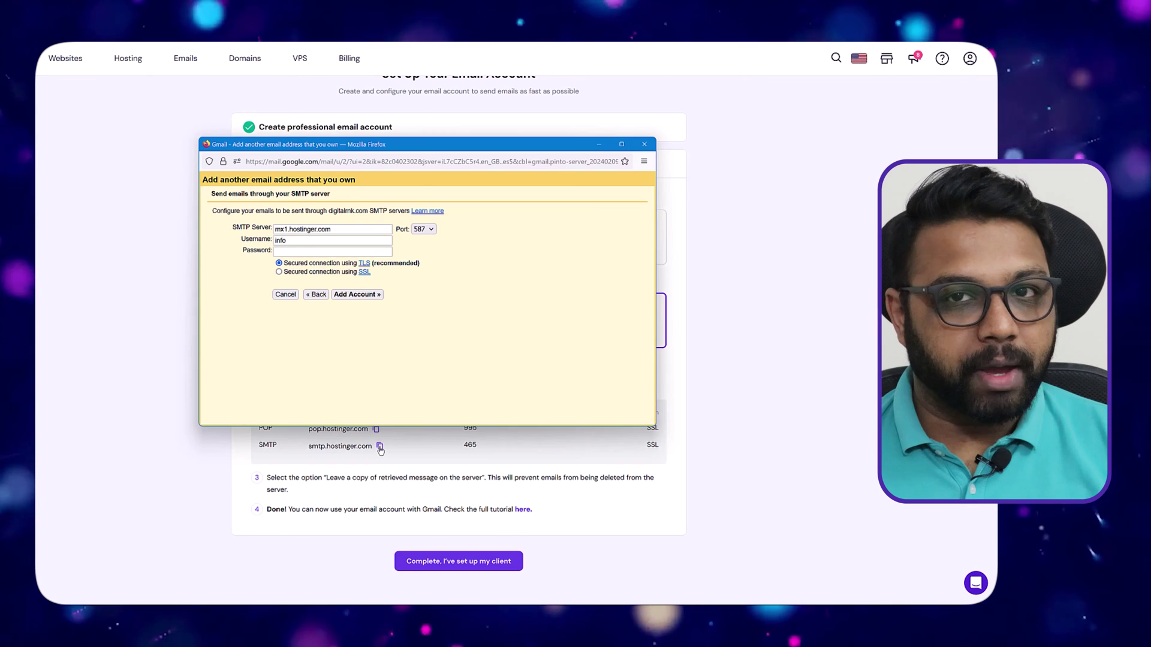
{"action": "right_click", "coordinate": [307, 229]}
{"action": "left_click", "coordinate": [335, 418]}
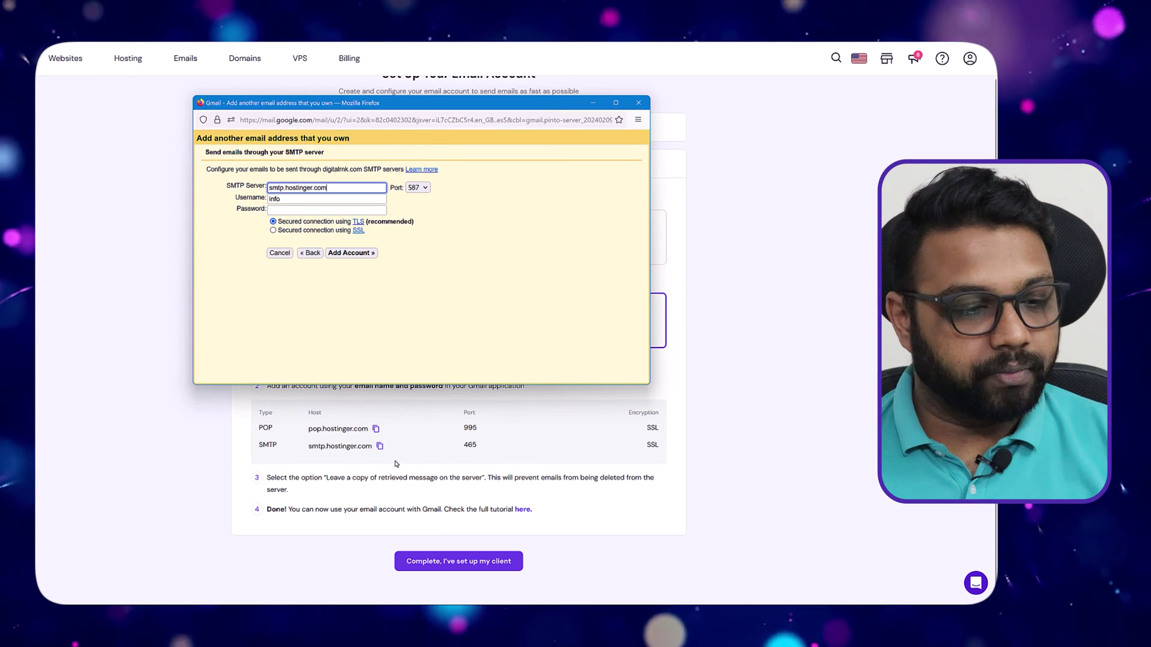
{"action": "left_click", "coordinate": [423, 188]}
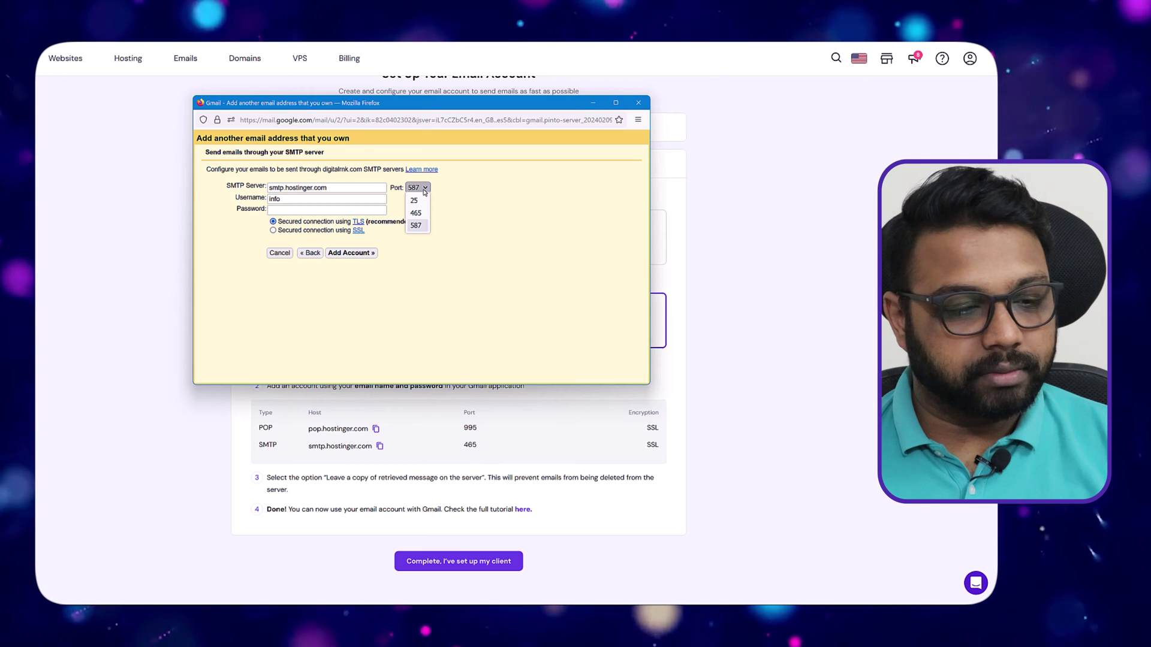
{"action": "left_click", "coordinate": [422, 213]}
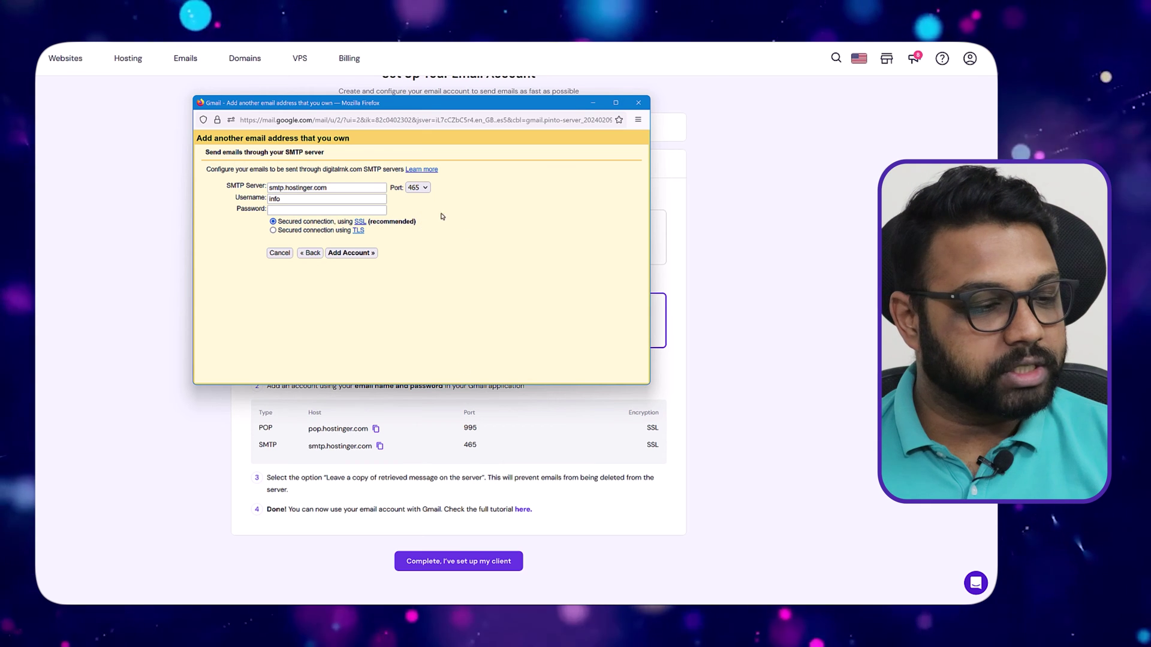
{"action": "left_click", "coordinate": [293, 199]}
{"action": "type", "text": "@"}
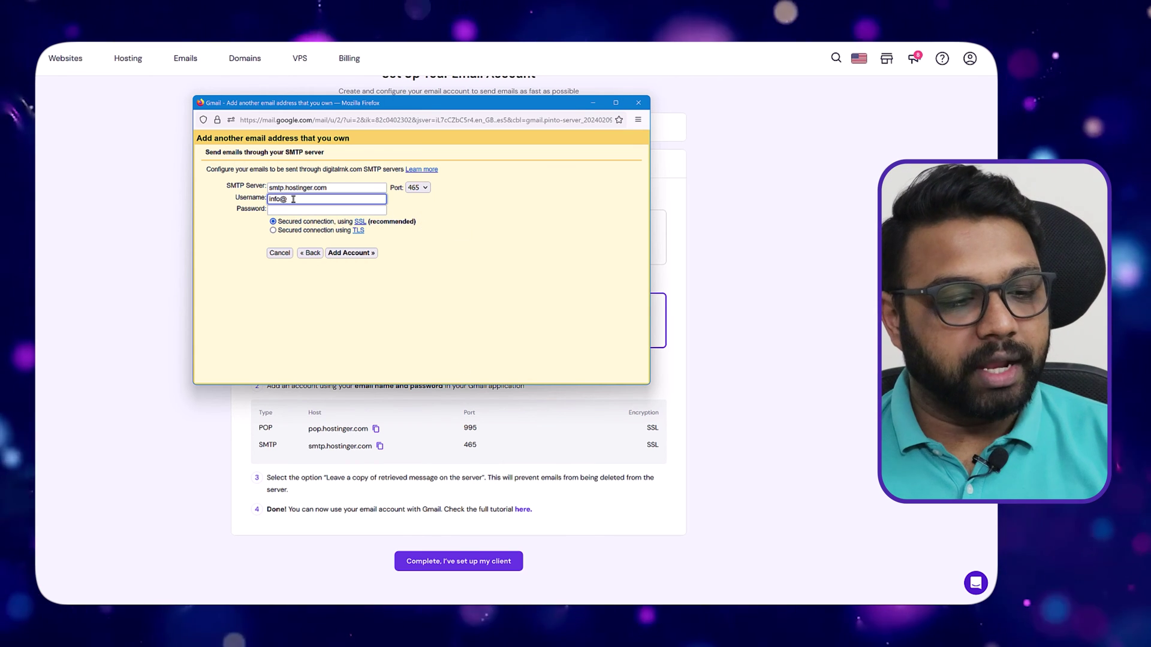
{"action": "type", "text": "digitalrnk.com"}
{"action": "key", "text": "Tab"}
{"action": "type", "text": "*"}
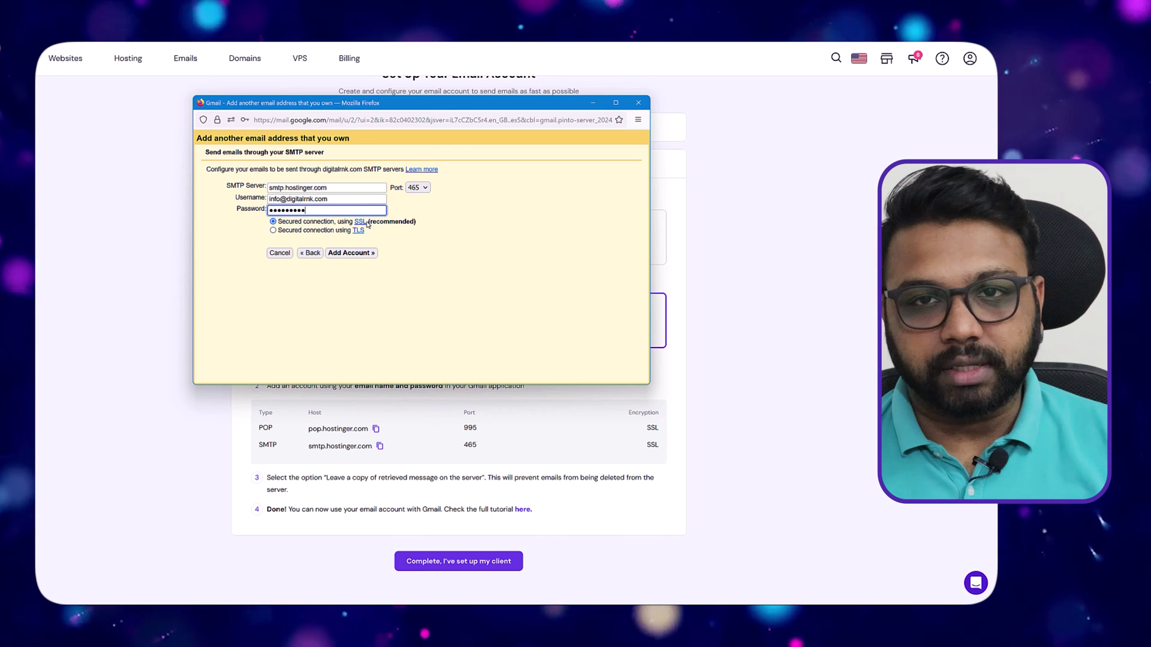
{"action": "left_click", "coordinate": [365, 252]}
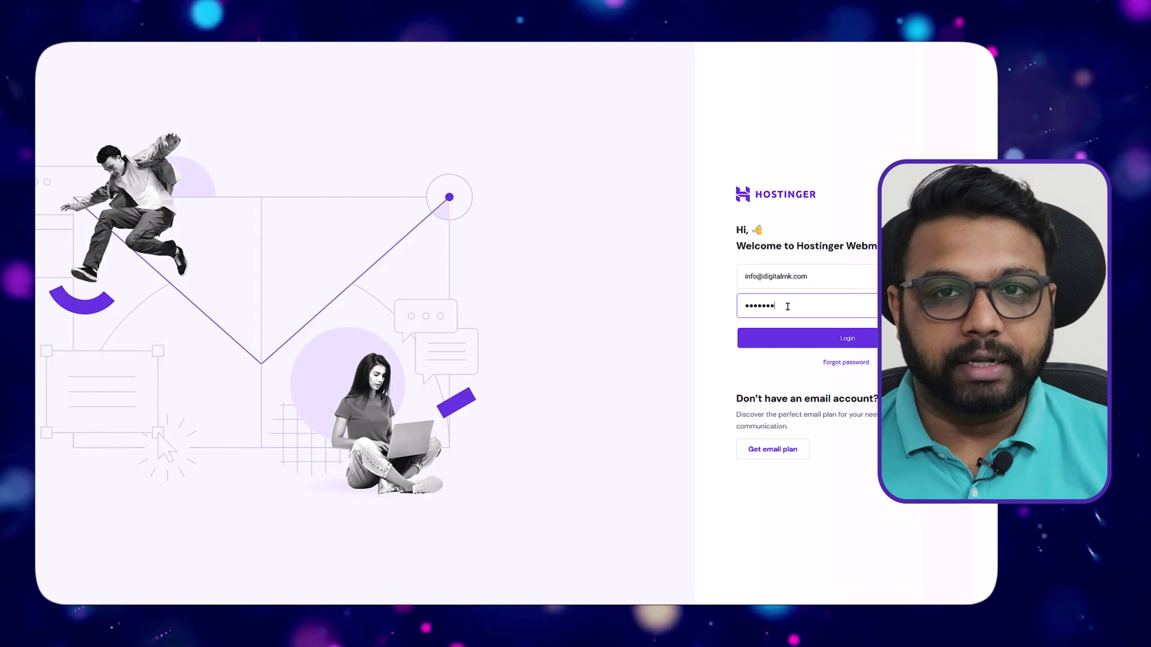
Log in to webmail and follow the link in Gmail's confirmation email.
{"action": "left_click", "coordinate": [858, 341]}
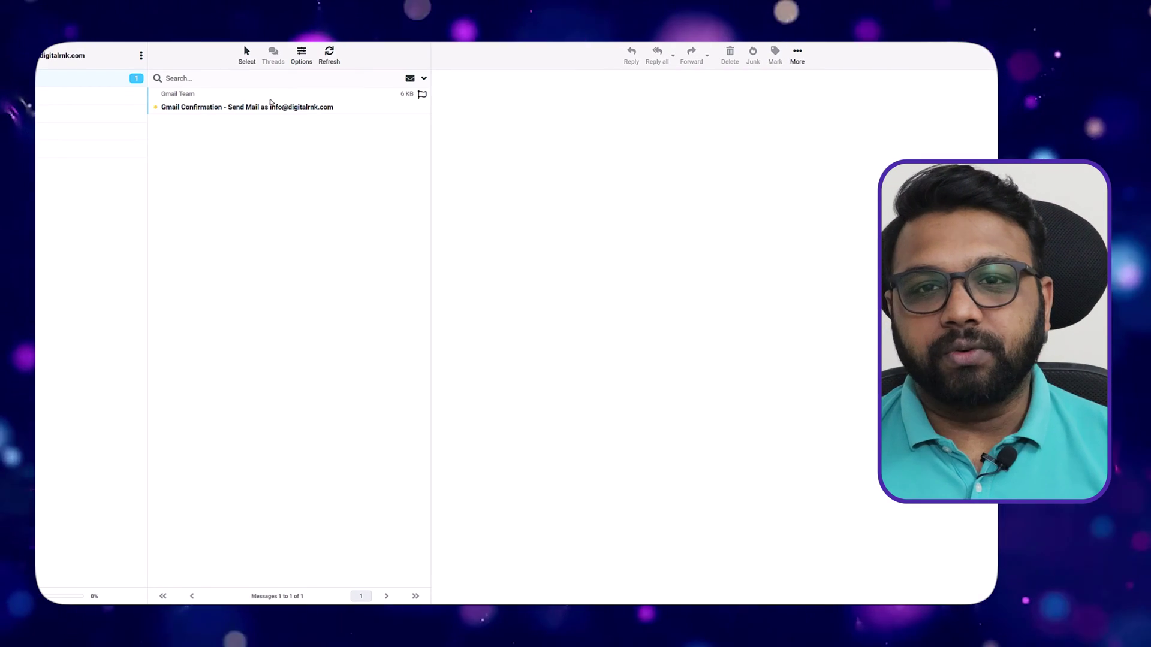
{"action": "left_click", "coordinate": [324, 107]}
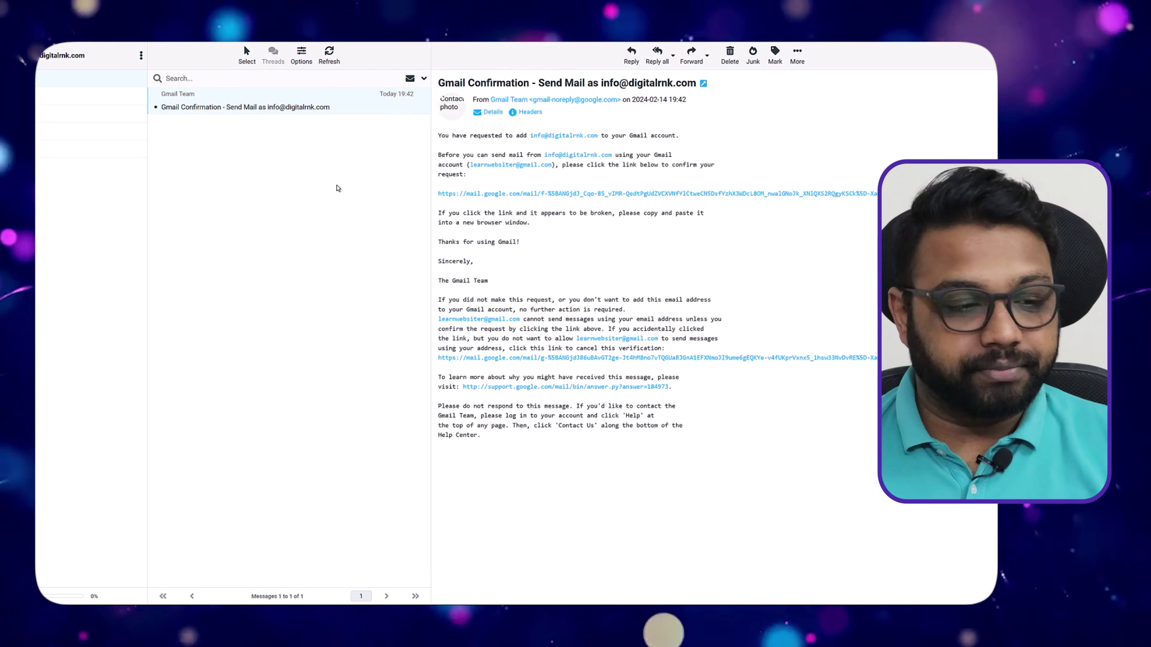
{"action": "left_click", "coordinate": [621, 194]}
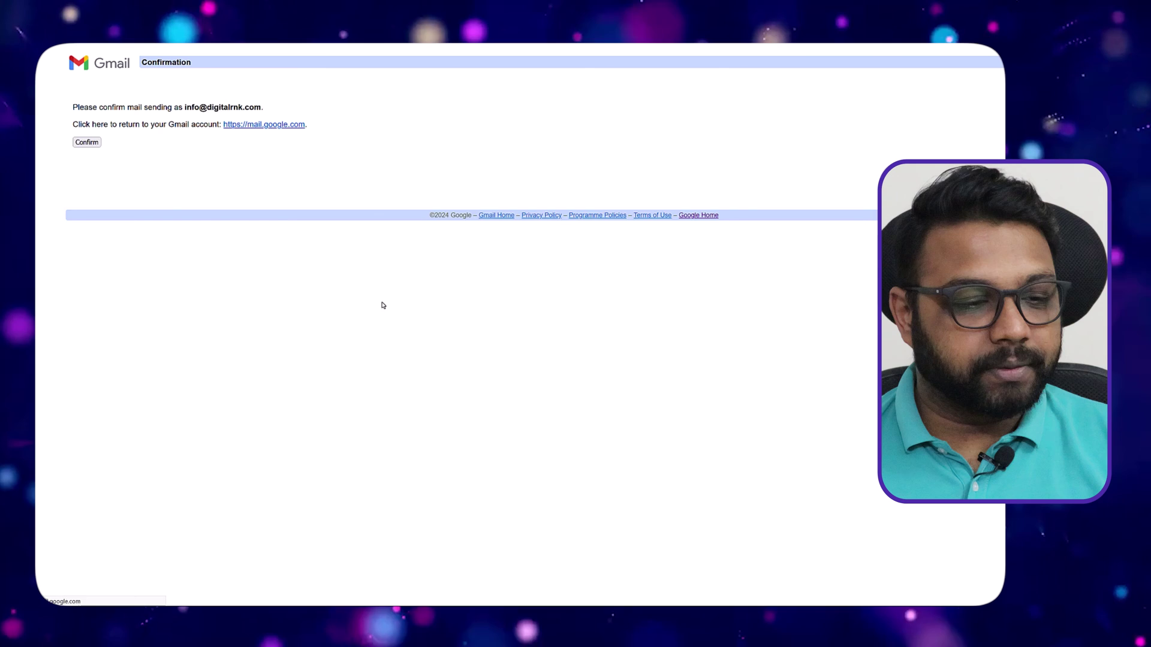
Confirm sending as the business address and check its status under Accounts and Import.
{"action": "left_click", "coordinate": [87, 142]}
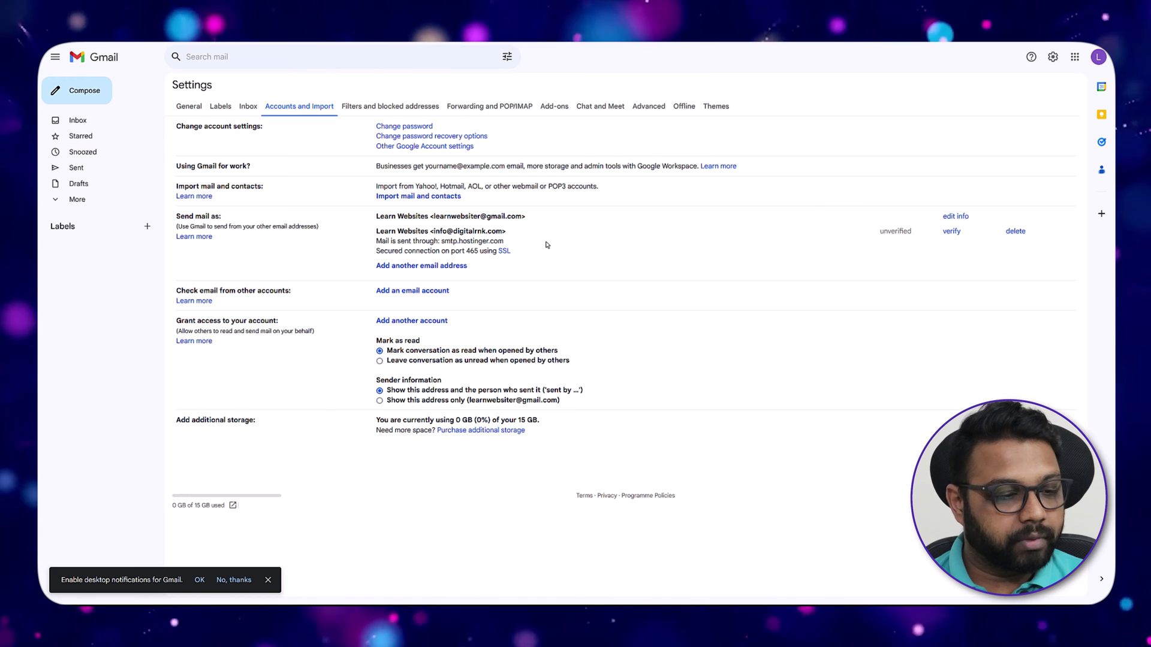
{"action": "double_click", "coordinate": [909, 232]}
{"action": "left_click", "coordinate": [883, 276]}
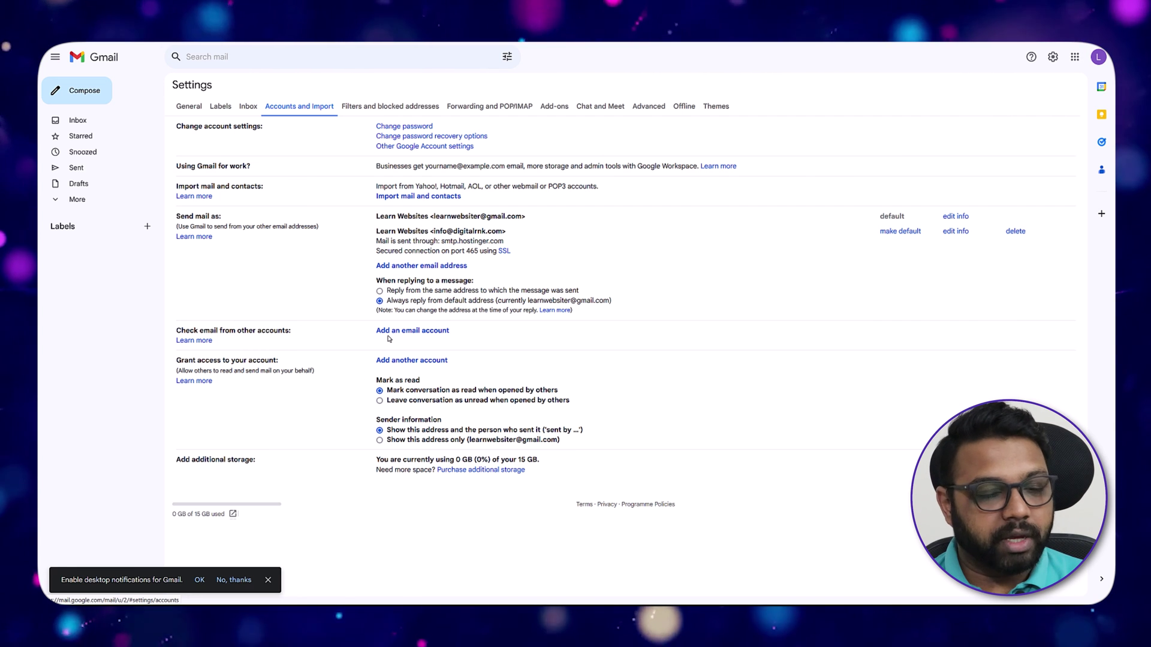
Add the business mailbox to check via POP3, entering its username and password.
{"action": "left_click", "coordinate": [407, 330]}
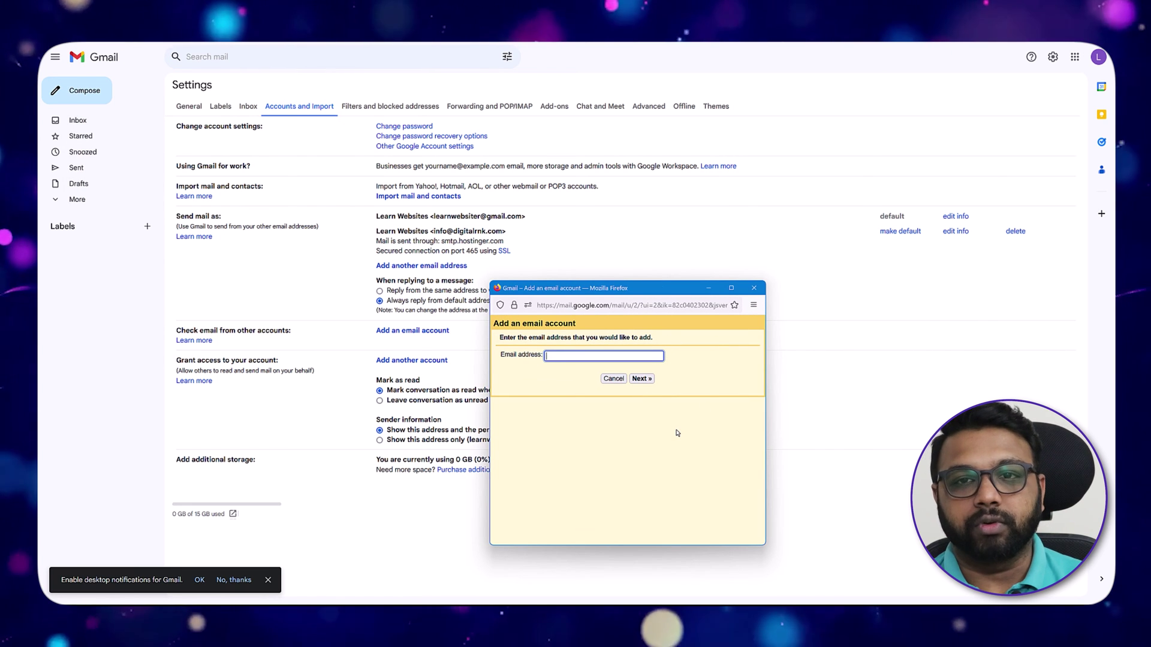
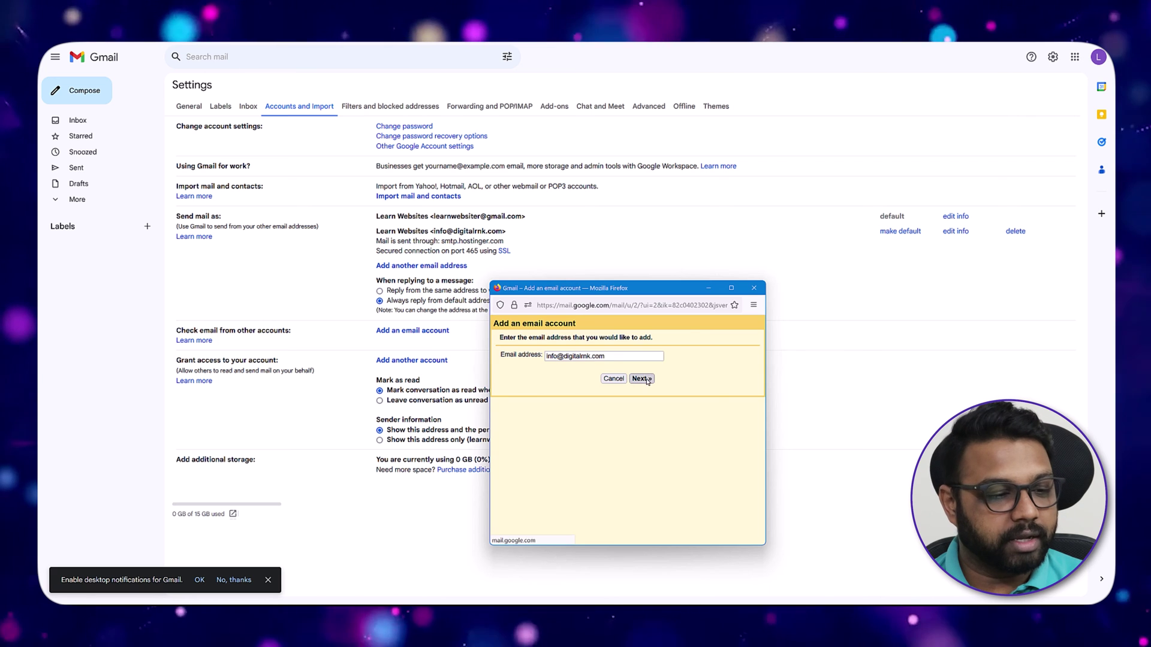
{"action": "left_click", "coordinate": [640, 379]}
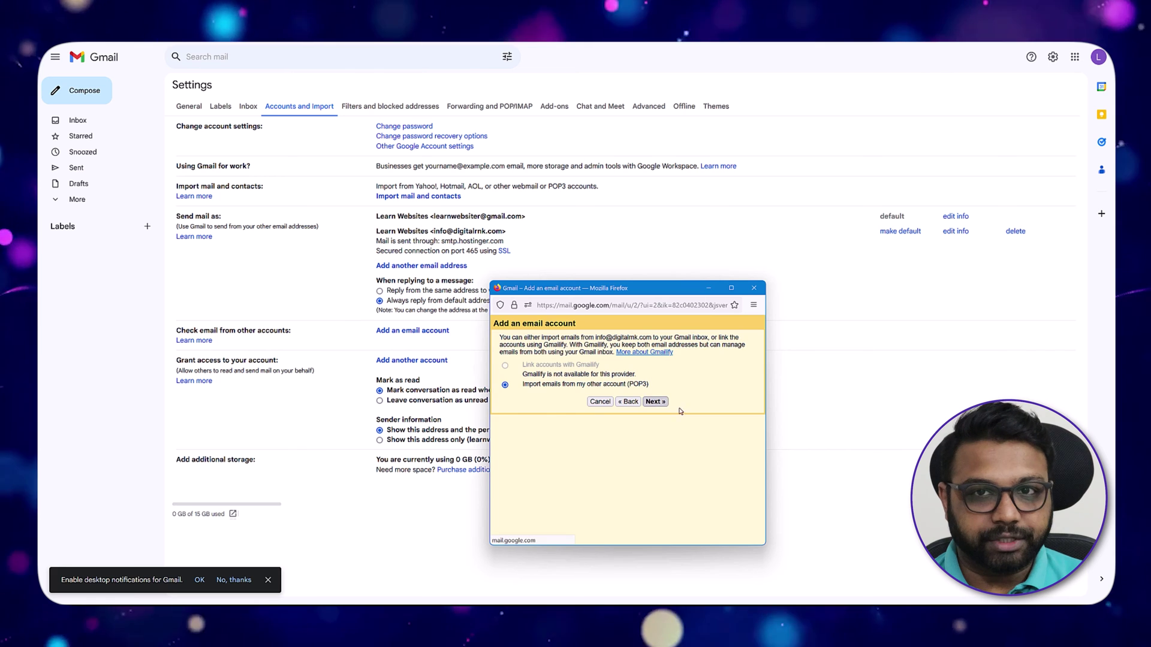
{"action": "left_click", "coordinate": [655, 402]}
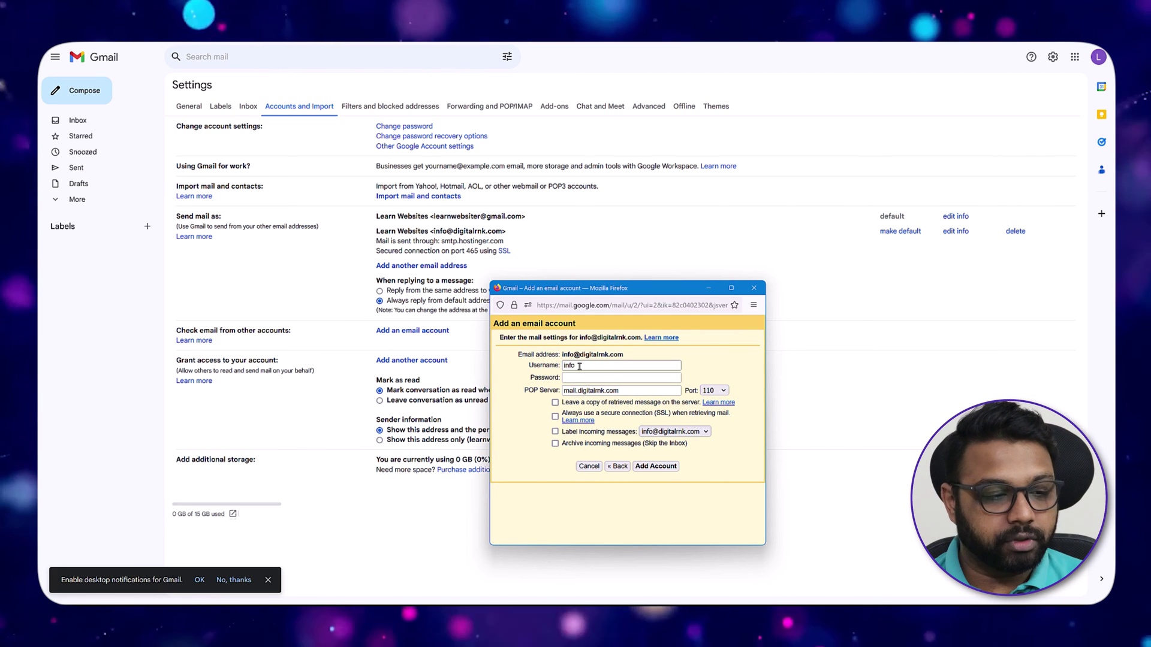
{"action": "type", "text": "com"}
{"action": "left_click", "coordinate": [632, 377]}
{"action": "type", "text": "**********"}
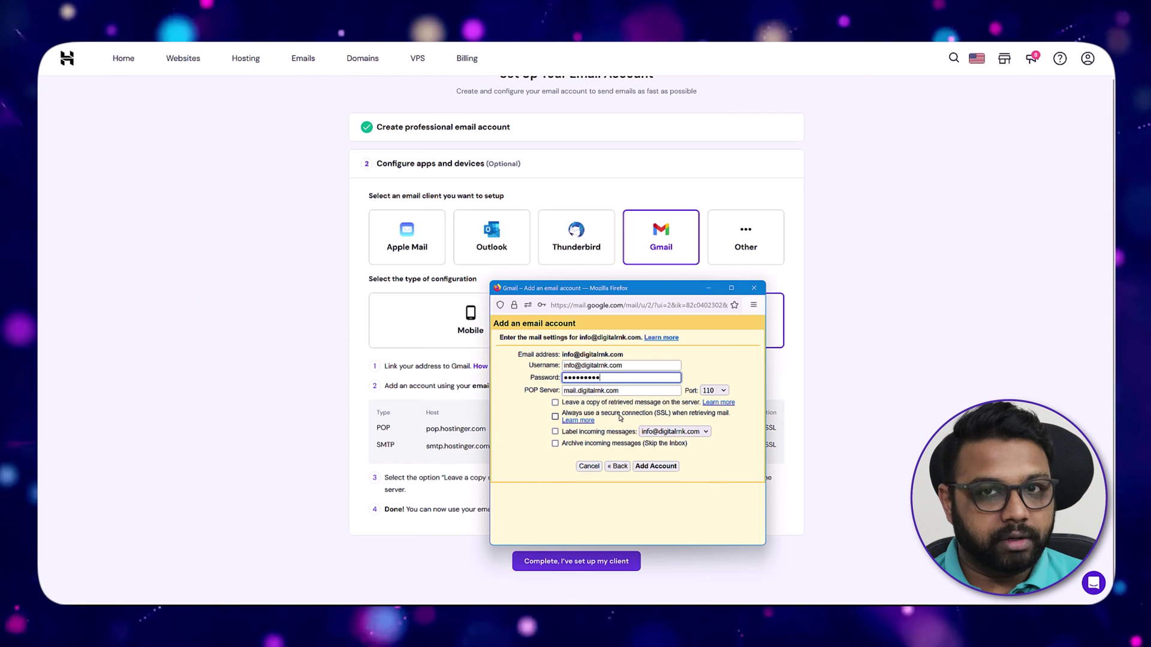
Set POP server pop.hostinger.com on port 995, keep server copies, and add the account.
{"action": "right_click", "coordinate": [575, 390]}
{"action": "left_click", "coordinate": [600, 264]}
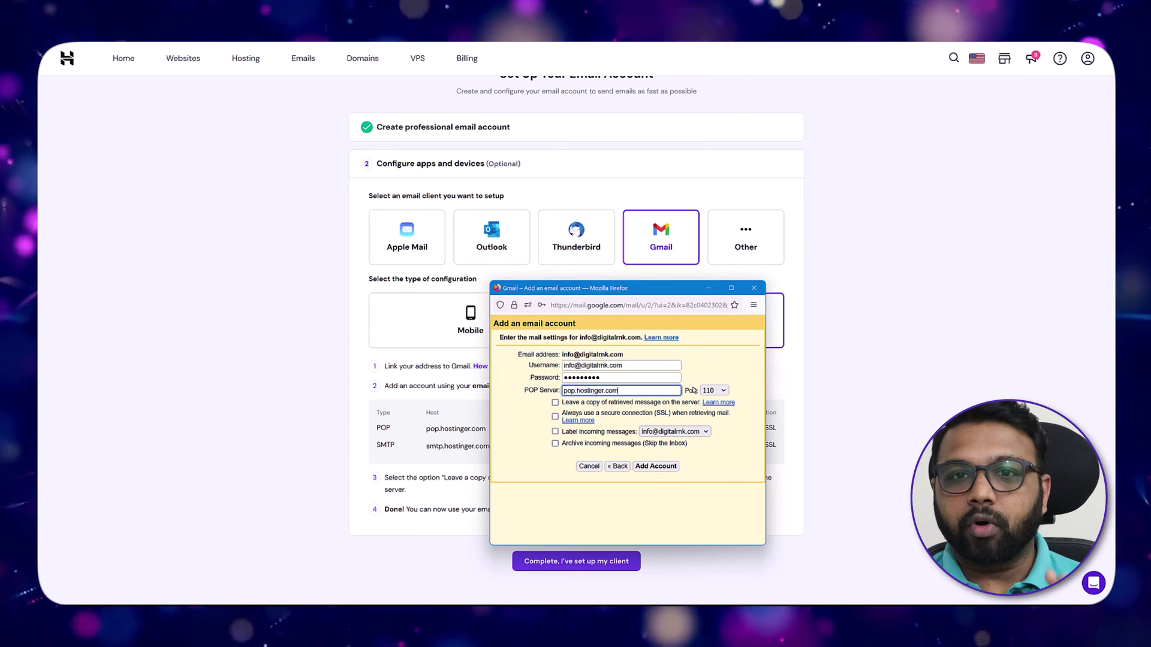
{"action": "left_click_drag", "start_coordinate": [669, 290], "coordinate": [531, 133]}
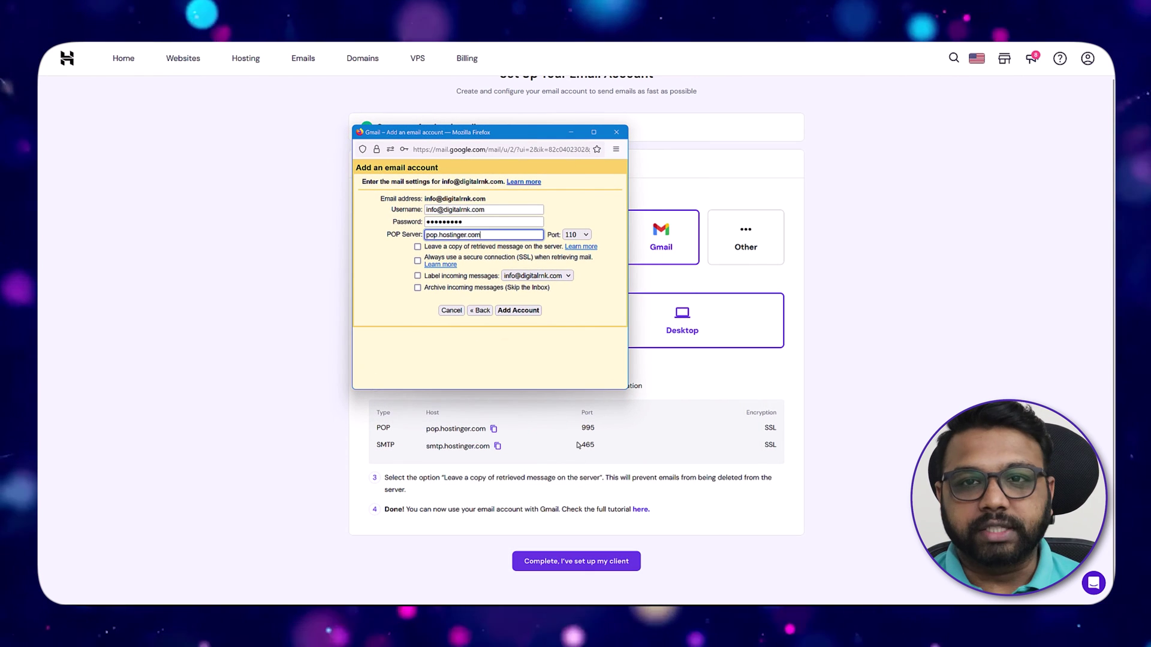
{"action": "left_click", "coordinate": [580, 235]}
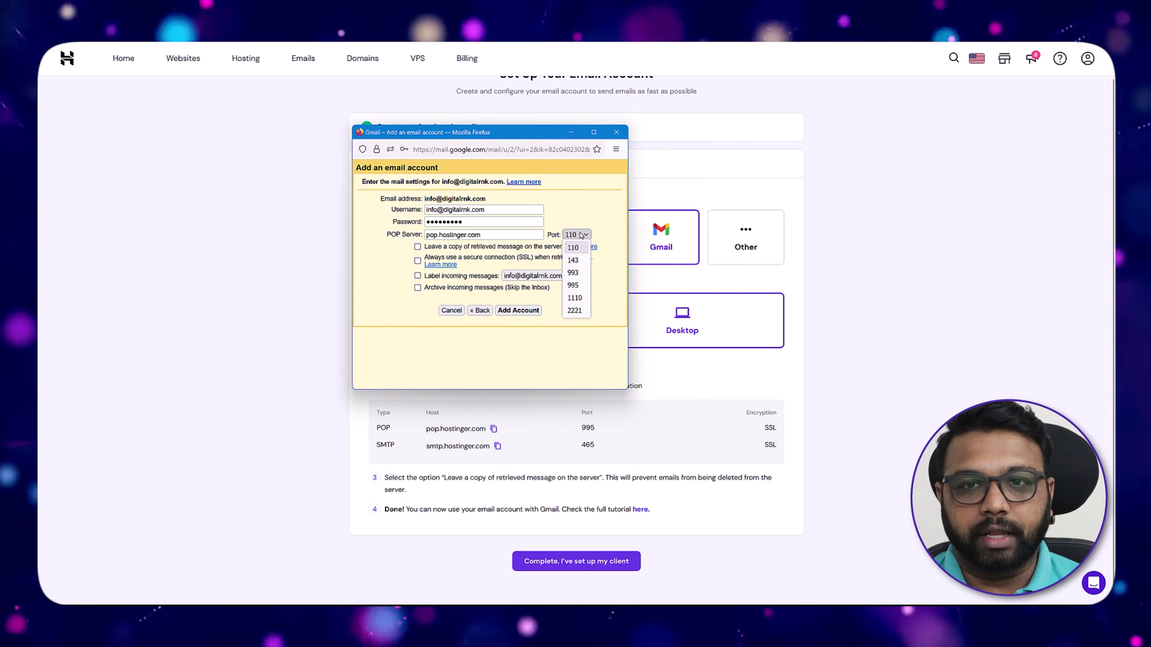
{"action": "left_click", "coordinate": [573, 286]}
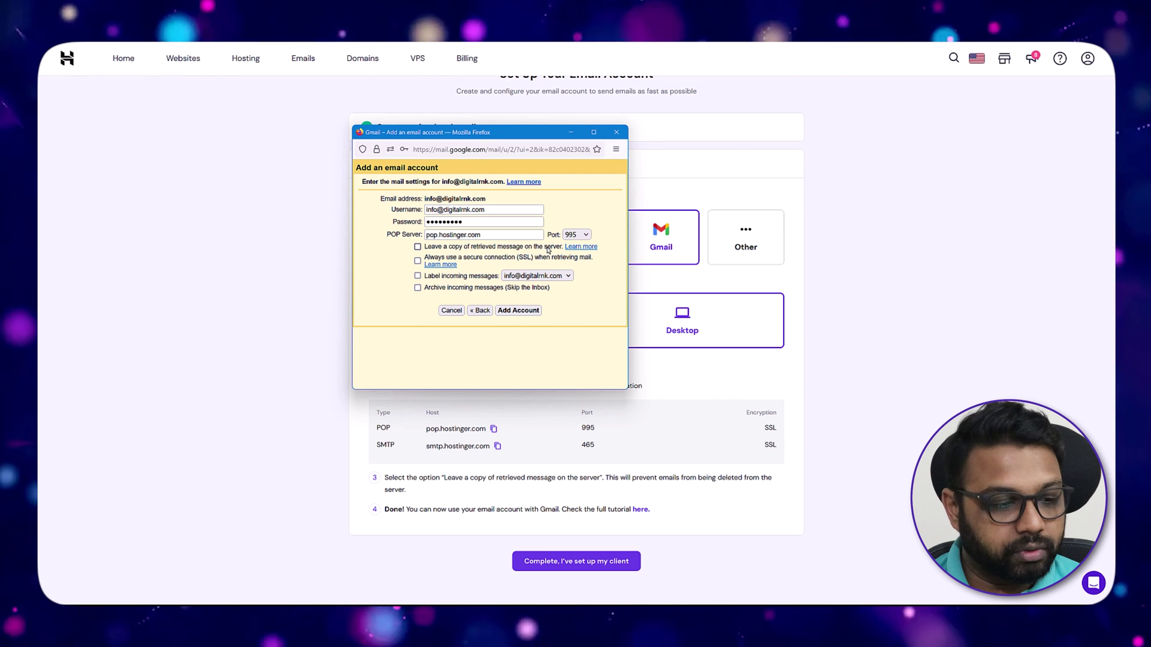
{"action": "left_click", "coordinate": [417, 247]}
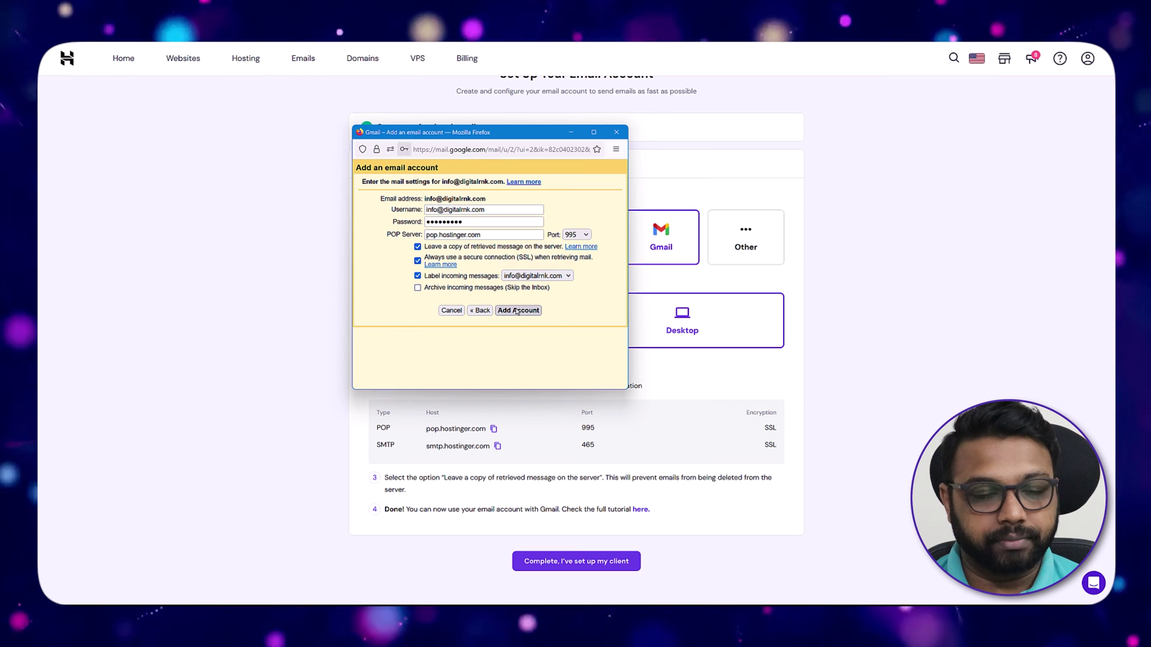
{"action": "left_click", "coordinate": [517, 311]}
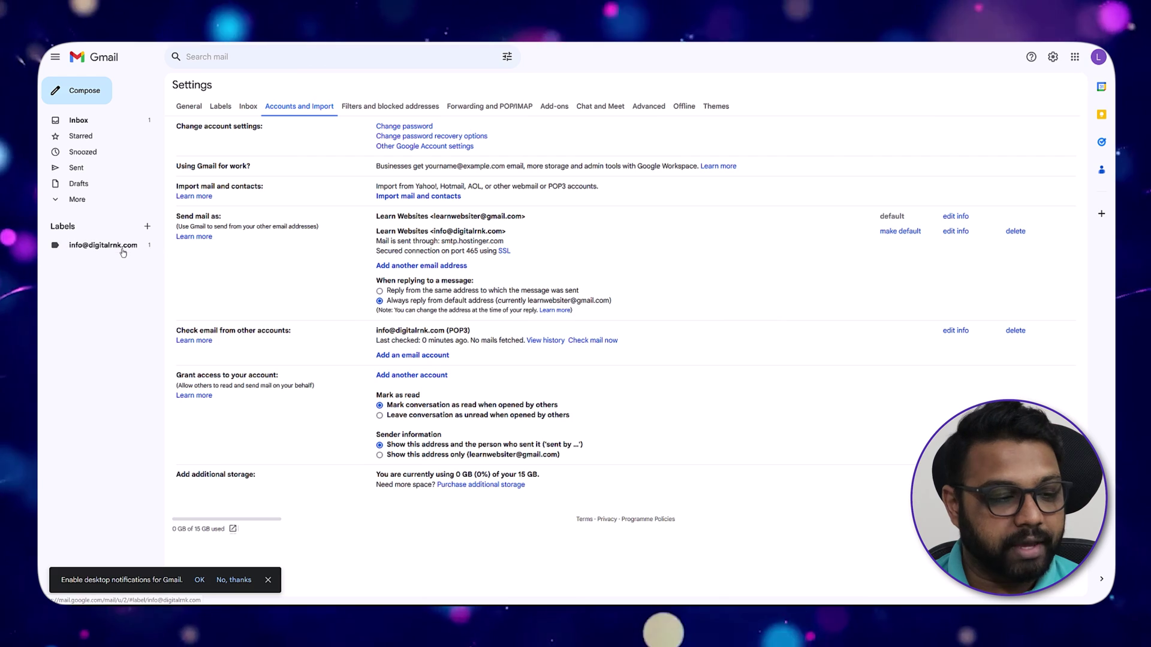
Open the business-address label to see the fetched Gmail confirmation message.
{"action": "left_click", "coordinate": [123, 251]}
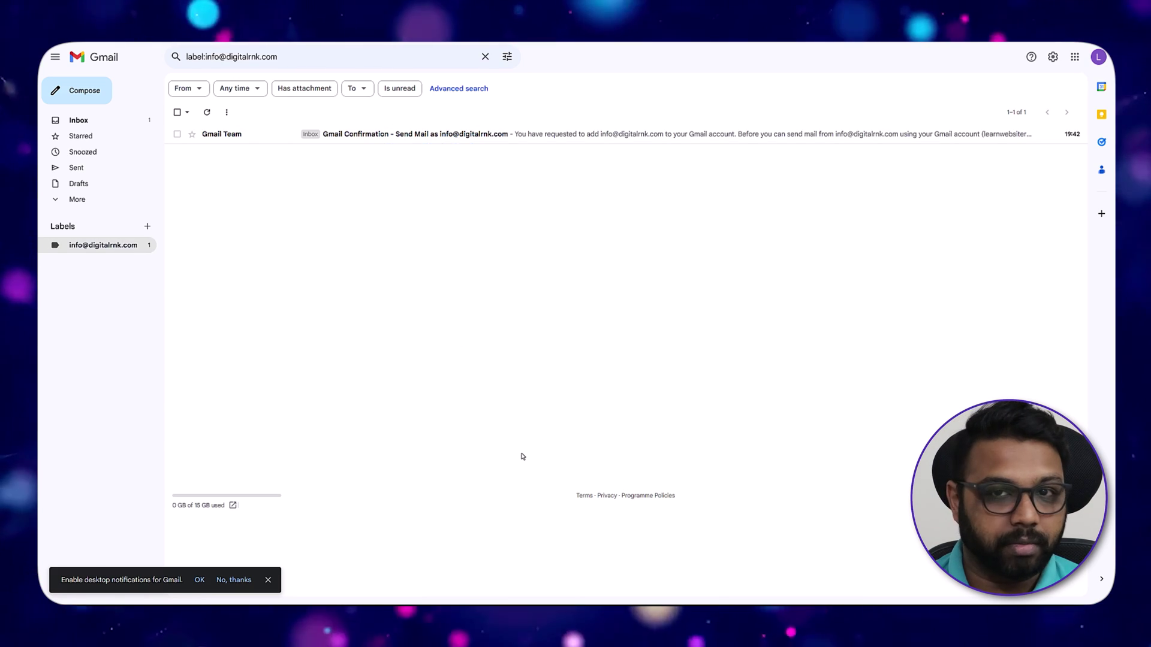